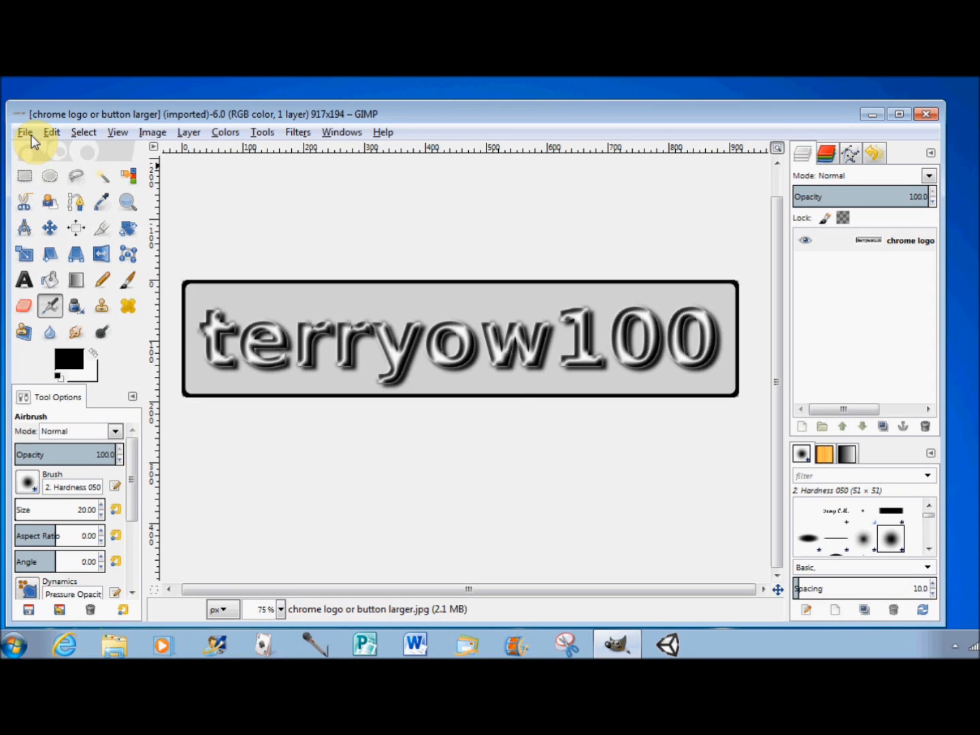
# - Close the open chrome logo image and create a new blank 640x400 px image
pyautogui.click(927, 114)
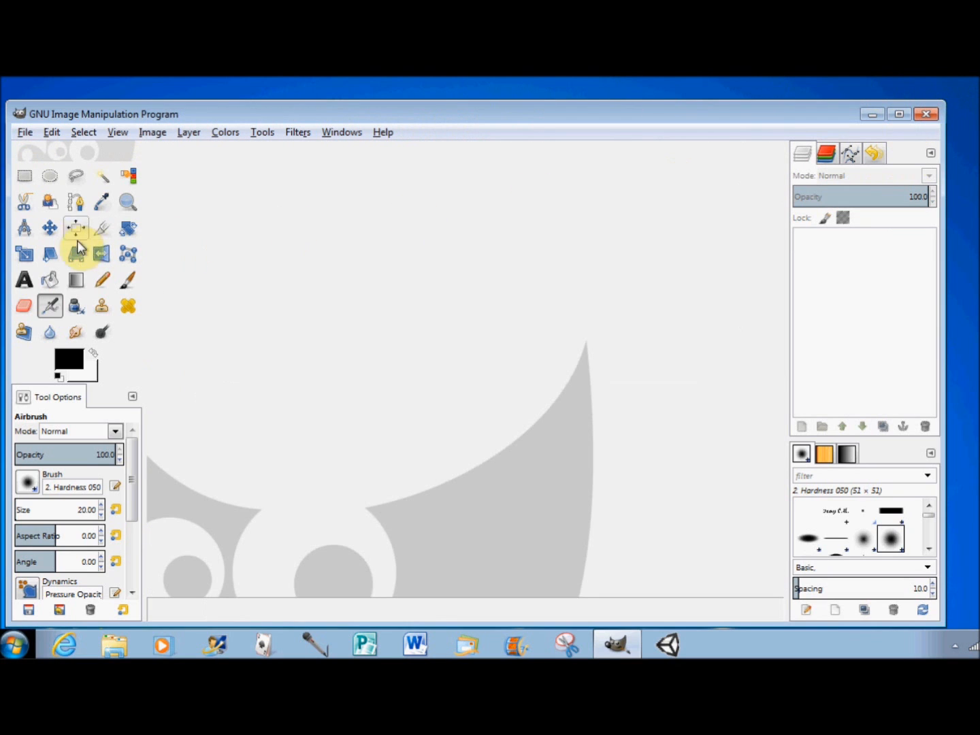
pyautogui.click(25, 134)
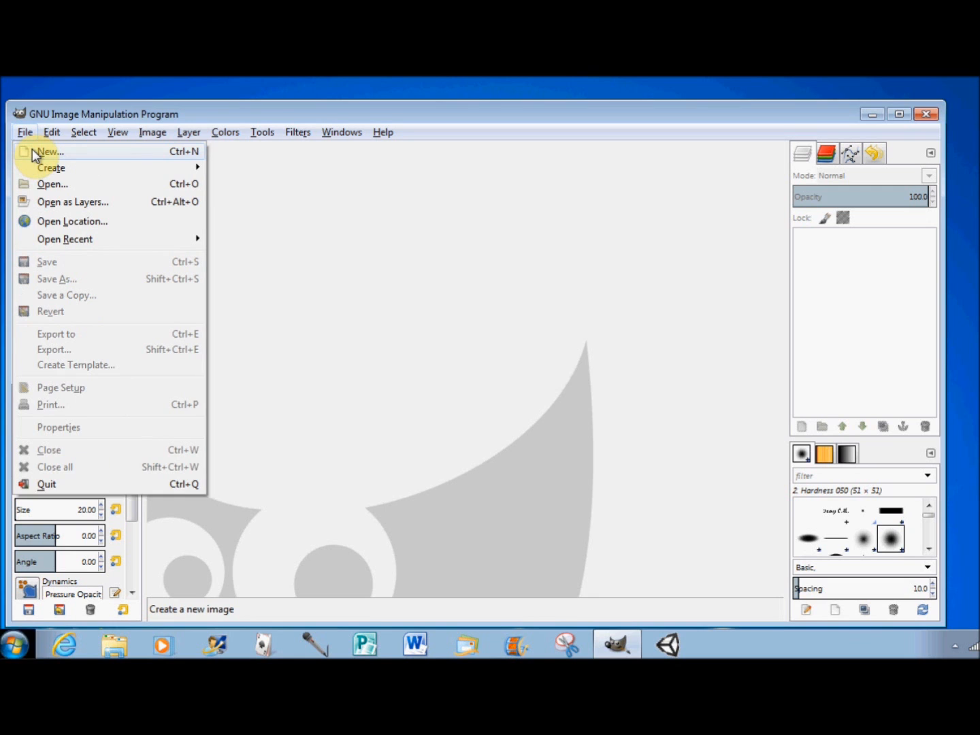
pyautogui.click(32, 148)
pyautogui.click(347, 379)
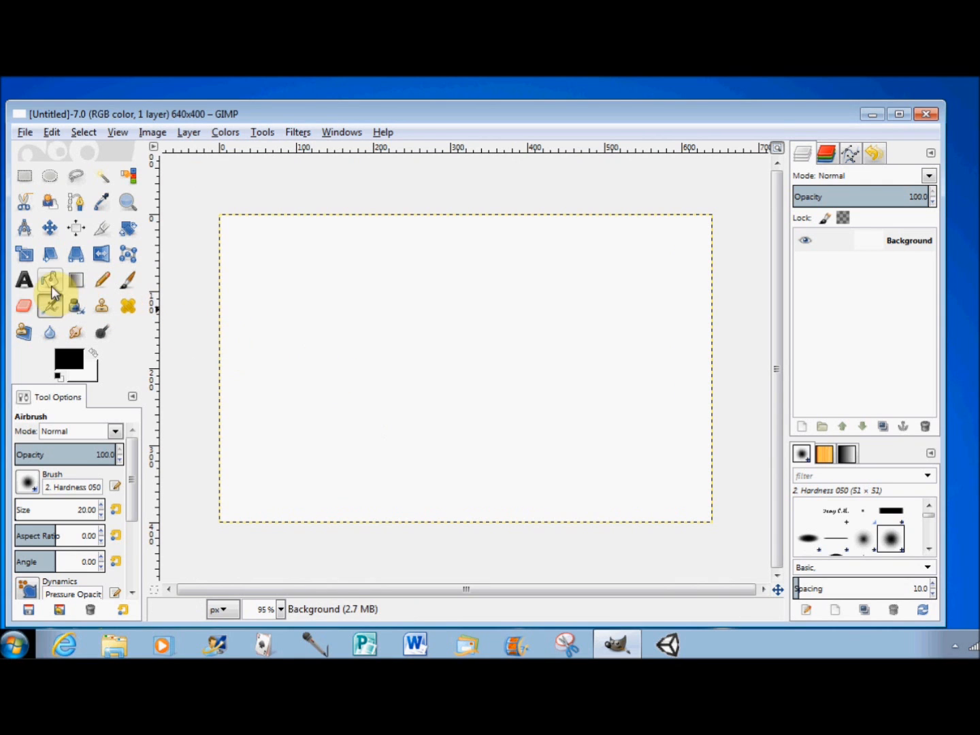
# - Set up the Text tool with the Sans Bold font at a size of 80 px
pyautogui.click(25, 280)
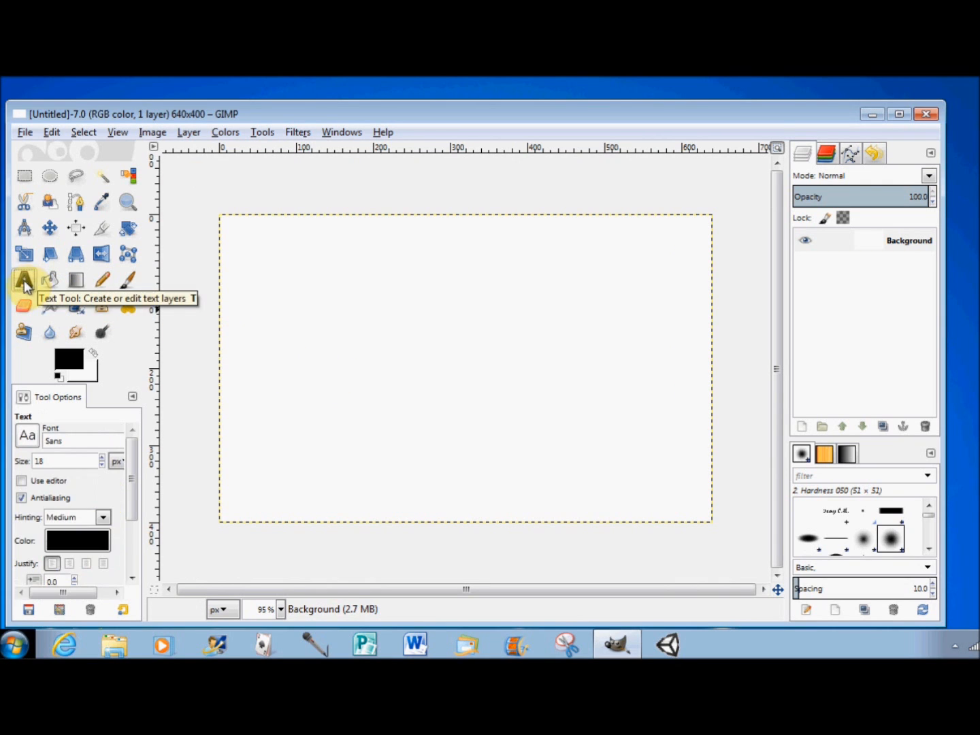
pyautogui.click(27, 437)
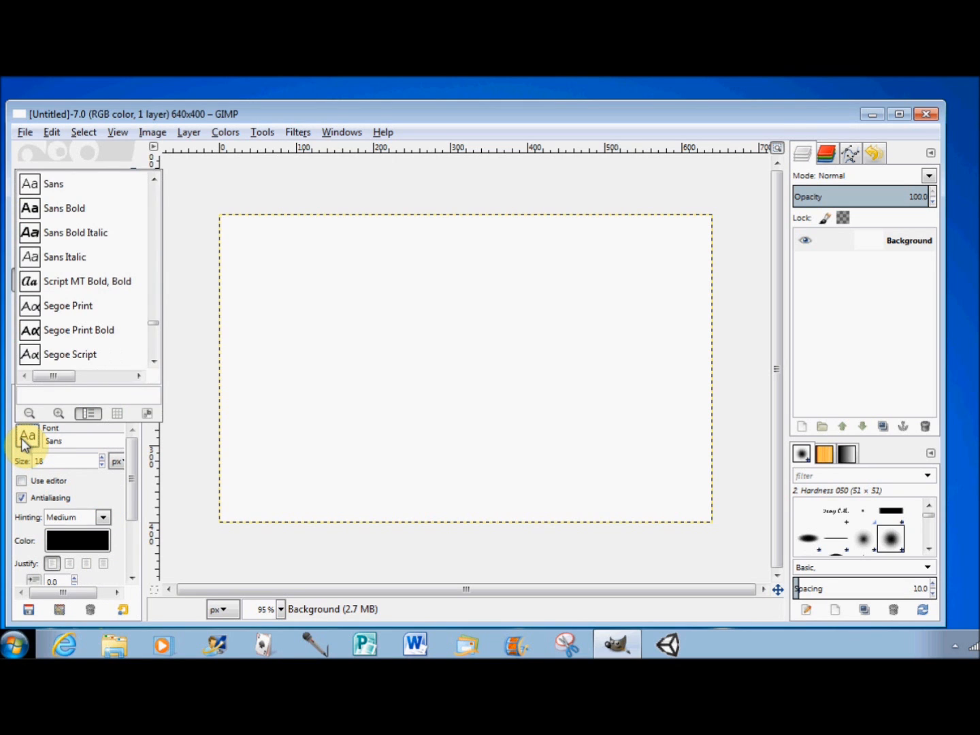
pyautogui.click(50, 209)
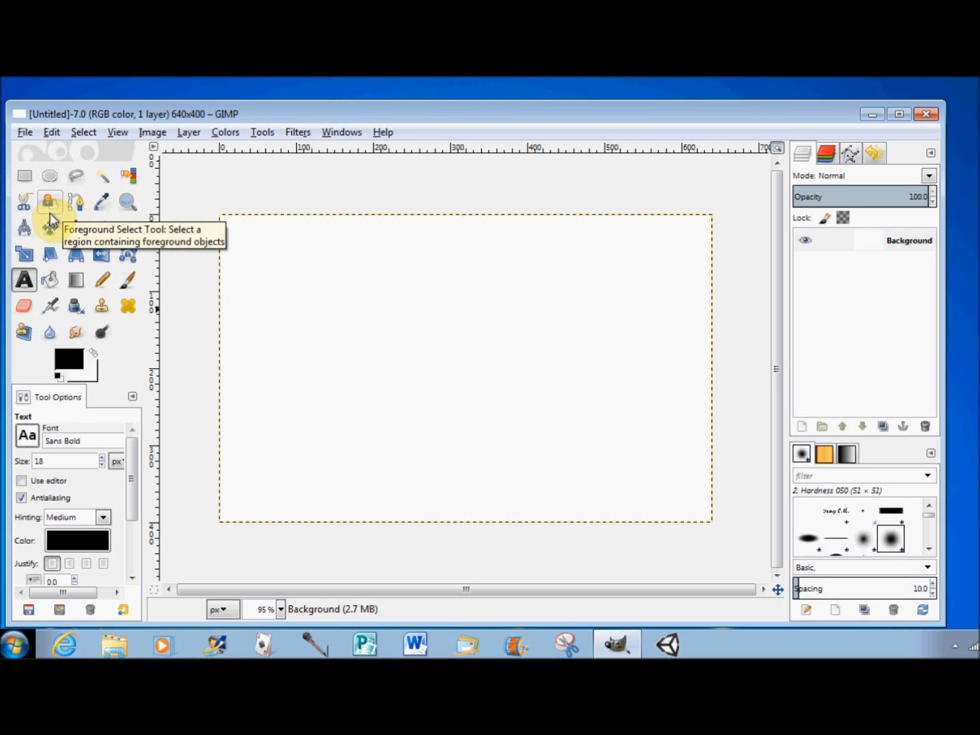
pyautogui.click(45, 462)
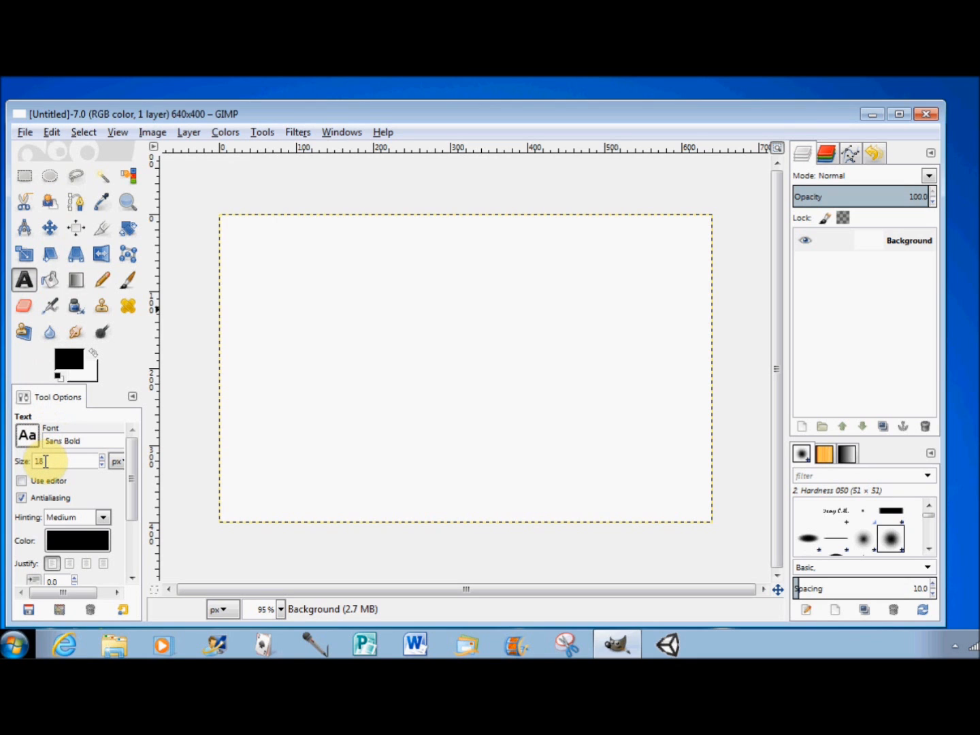
pyautogui.moveTo(46, 462); pyautogui.dragTo(34, 461)
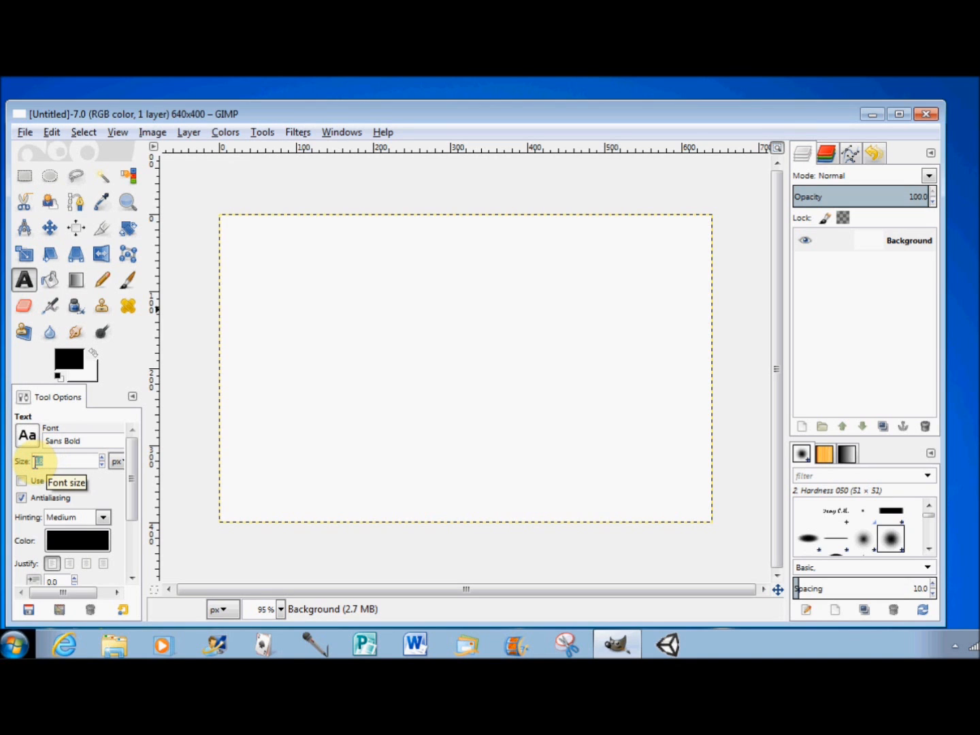
pyautogui.write('80')
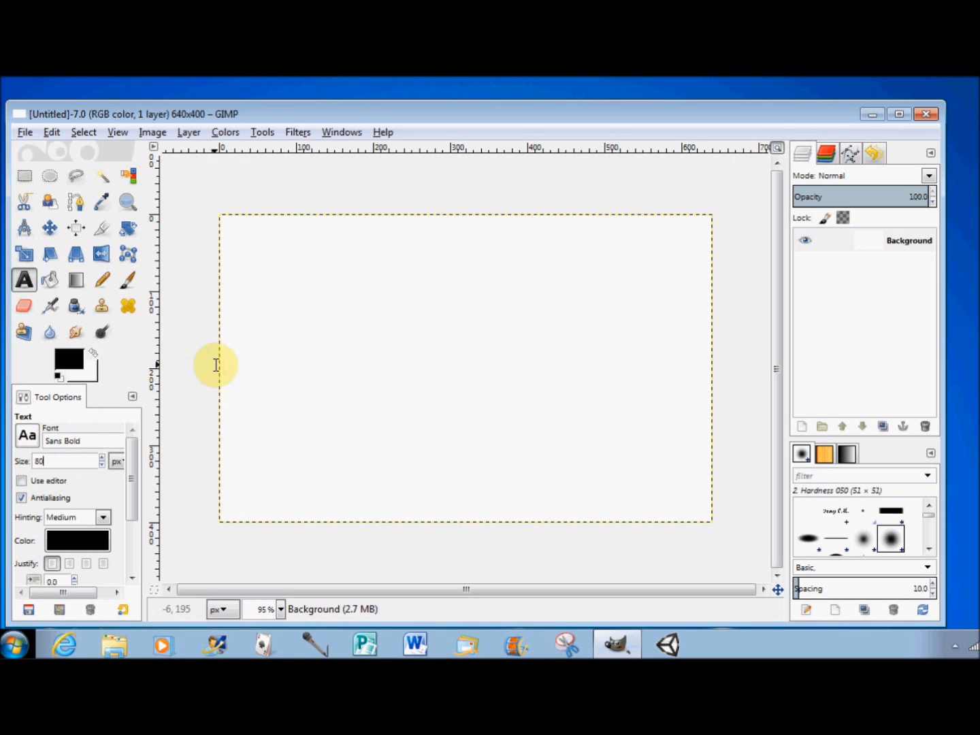
# - Add the text "terryow100" on the canvas, starting near the left edge at about mid-height
pyautogui.click(246, 341)
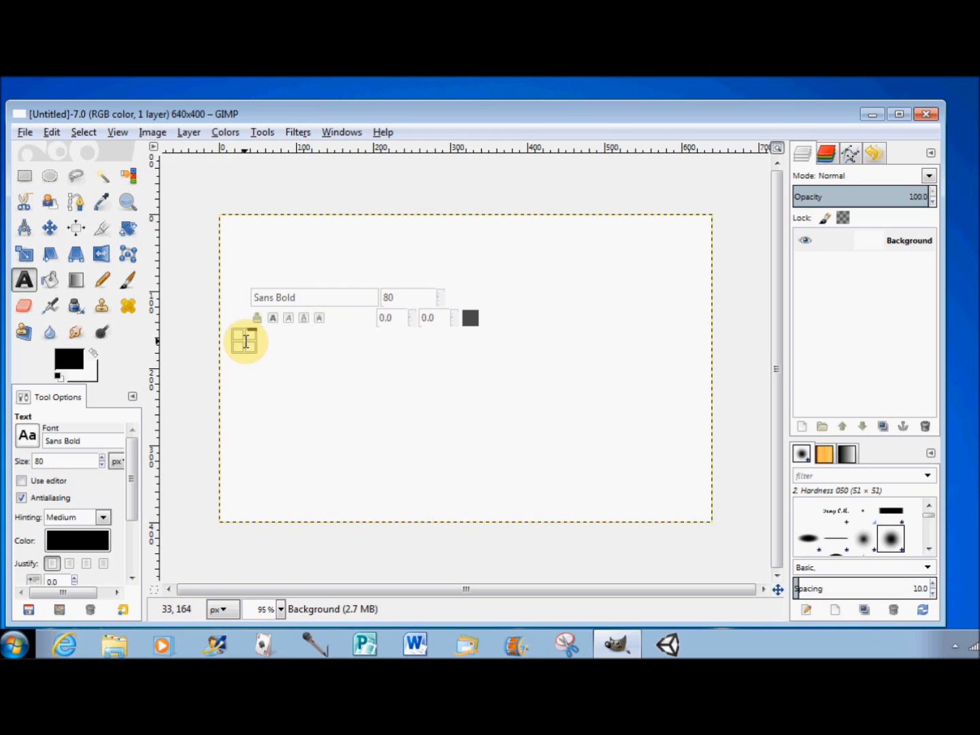
pyautogui.write('terry')
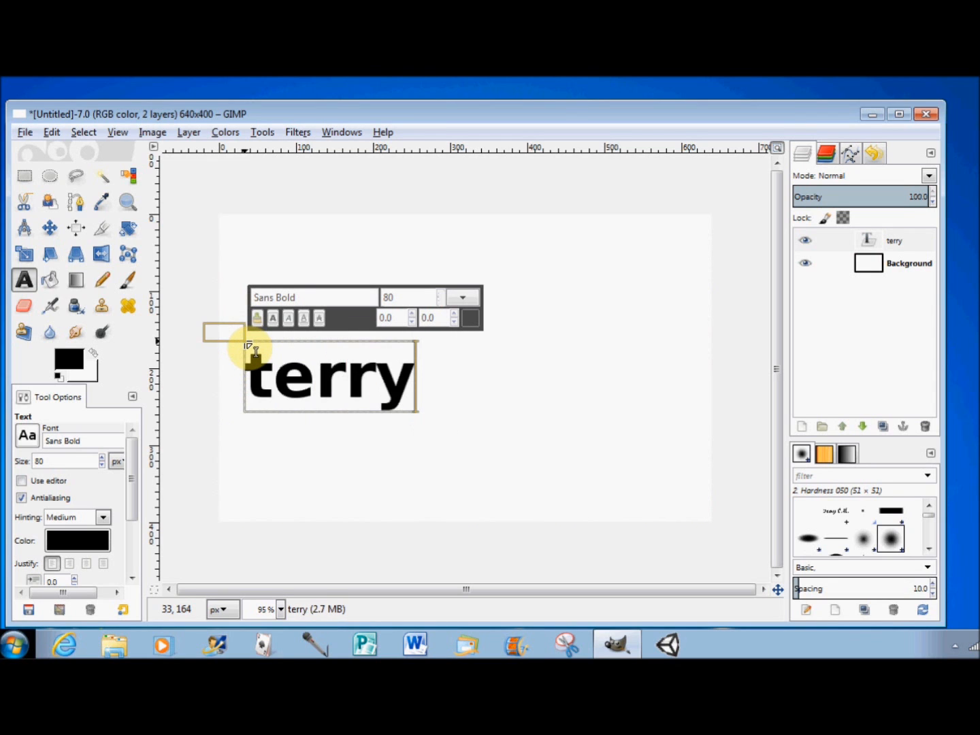
pyautogui.write('ow100')
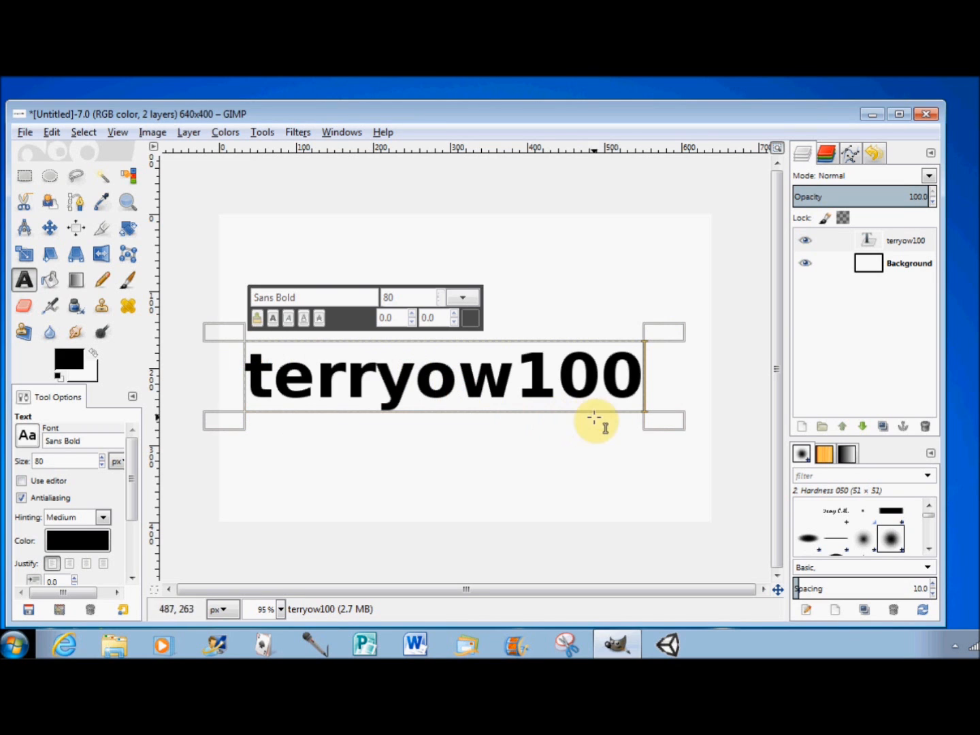
# - Add a new 640x400 px layer with transparency fill and merge it down onto the text layer
pyautogui.click(801, 426)
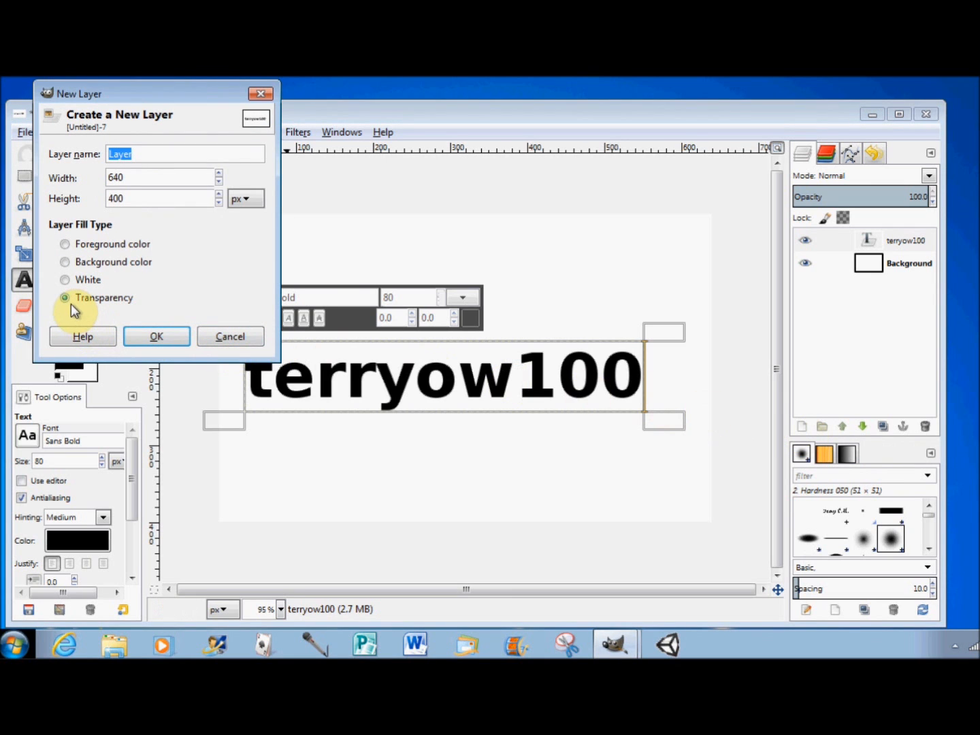
pyautogui.click(170, 335)
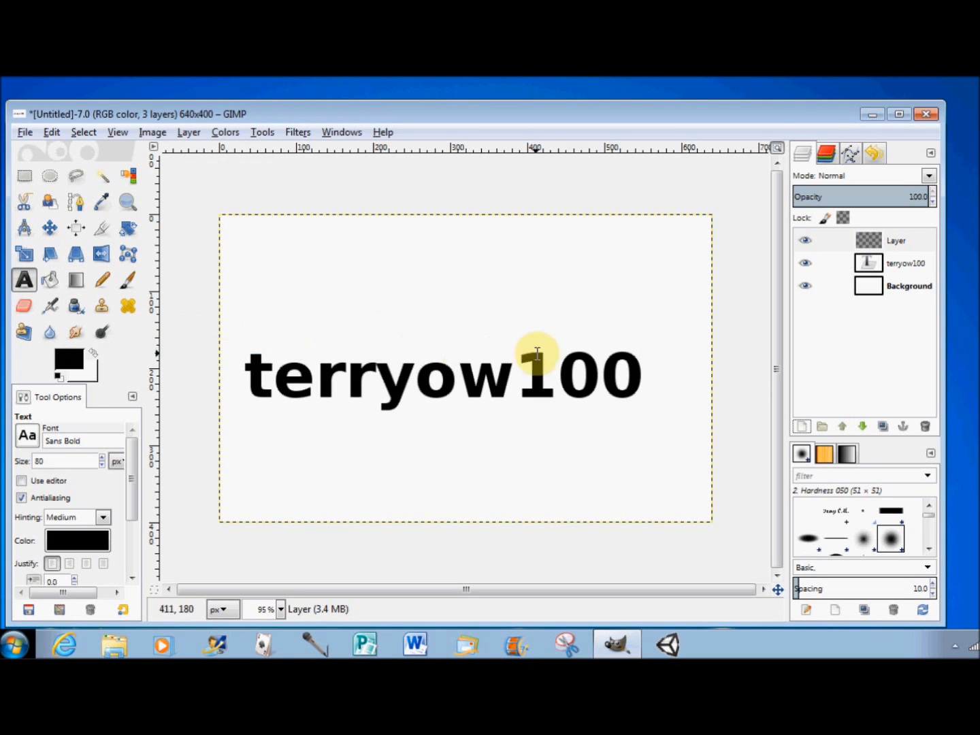
pyautogui.rightClick(844, 249)
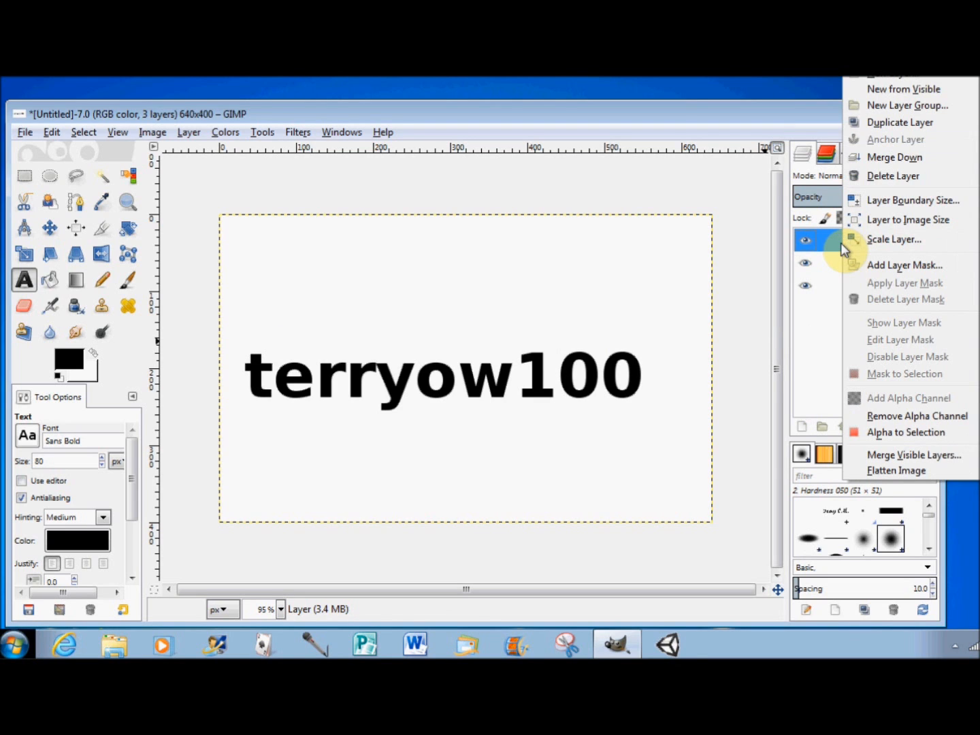
pyautogui.click(872, 162)
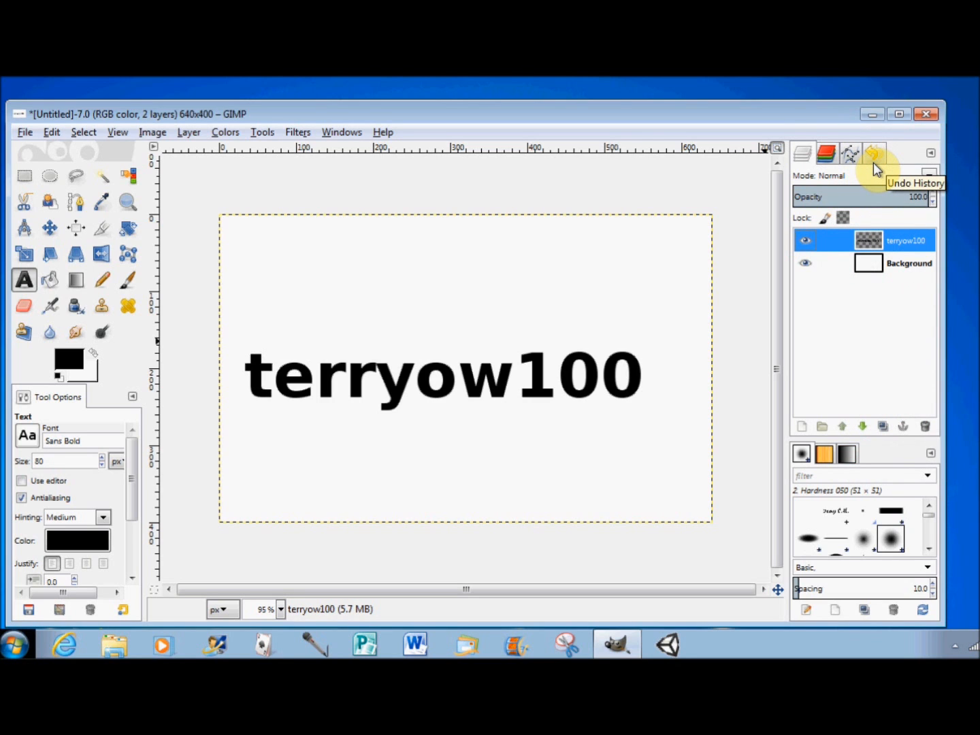
# - Apply the Alpha to Logo Chrome effect to the text layer with an offset of 10 and the default background colour
pyautogui.click(296, 131)
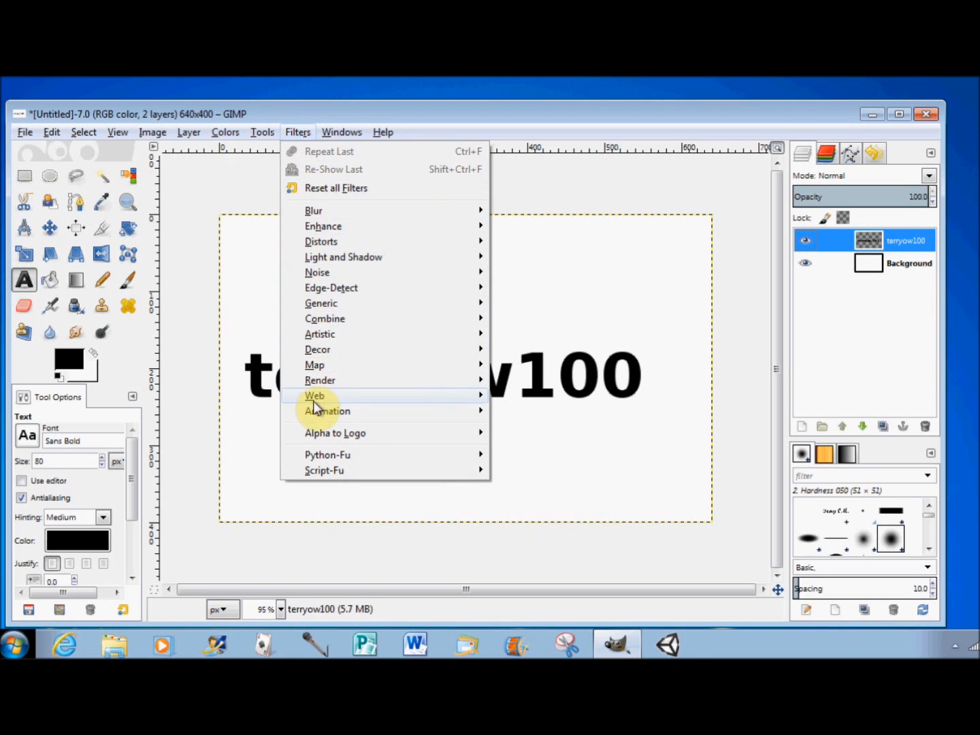
pyautogui.moveTo(316, 432)
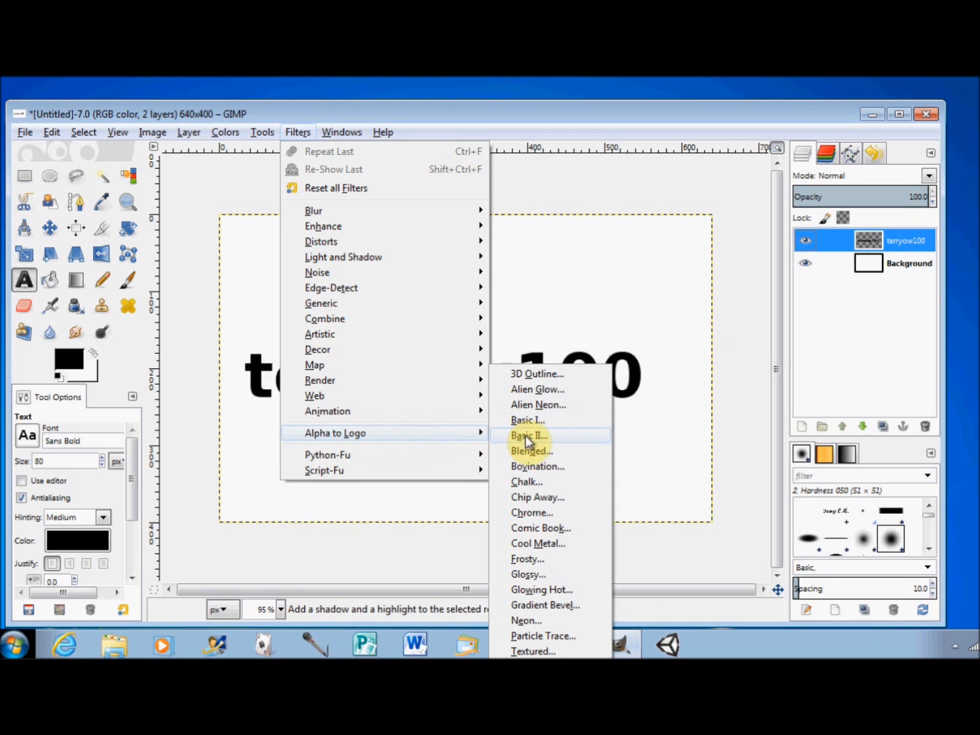
pyautogui.click(529, 512)
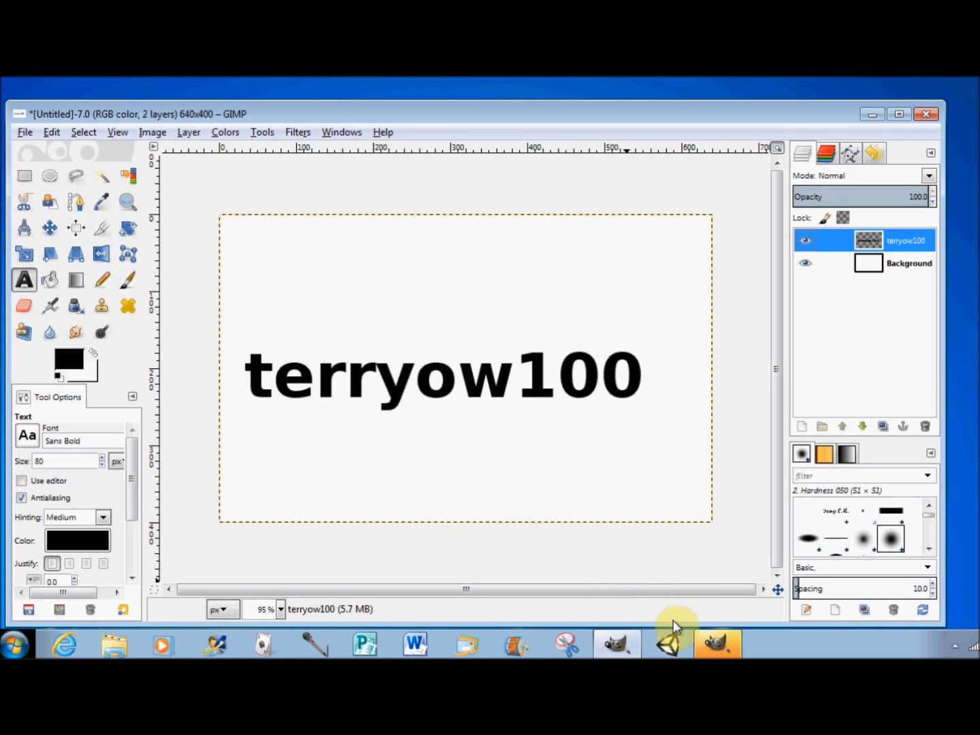
pyautogui.click(710, 647)
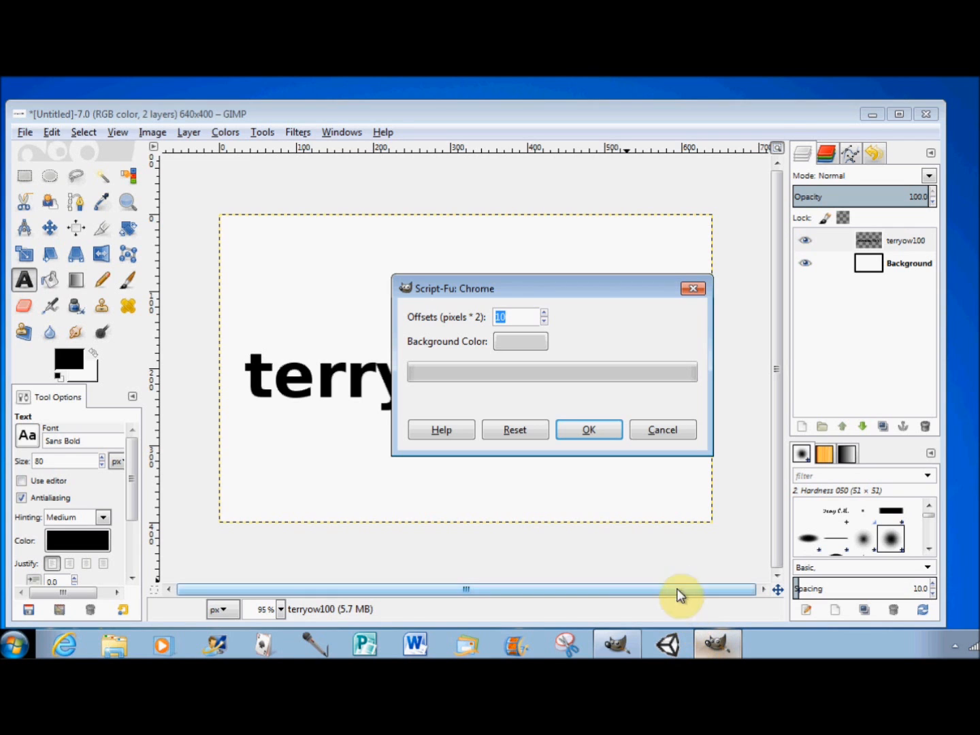
pyautogui.click(591, 430)
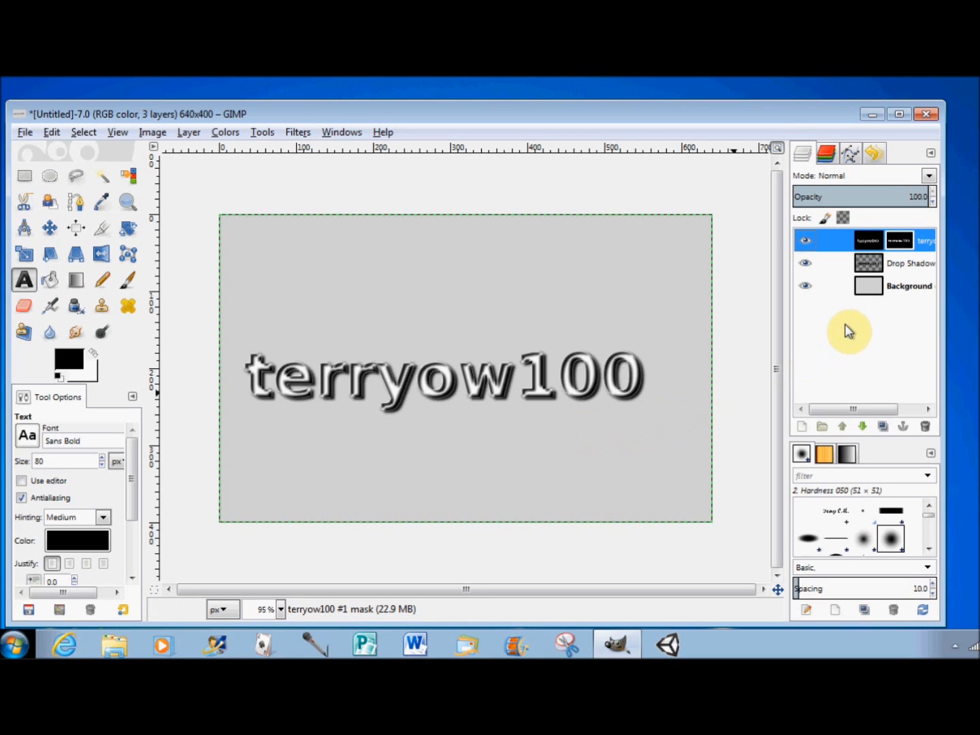
# - On the Background layer, make a rounded rectangle selection with radius 10 around the text, about 544 by 104 px
pyautogui.click(842, 283)
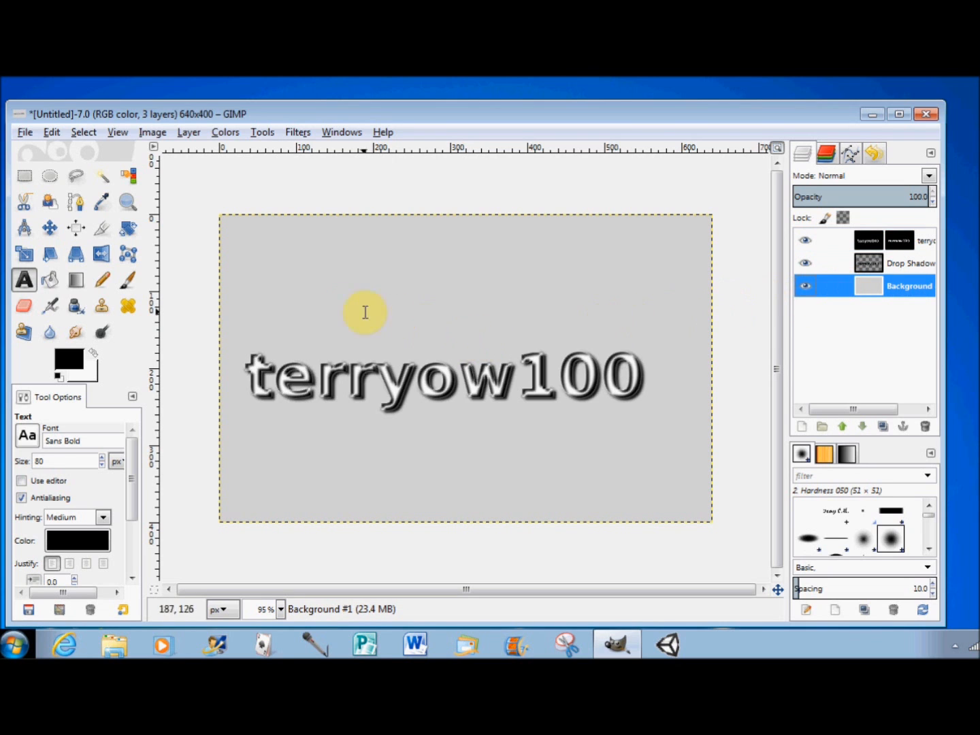
pyautogui.click(26, 180)
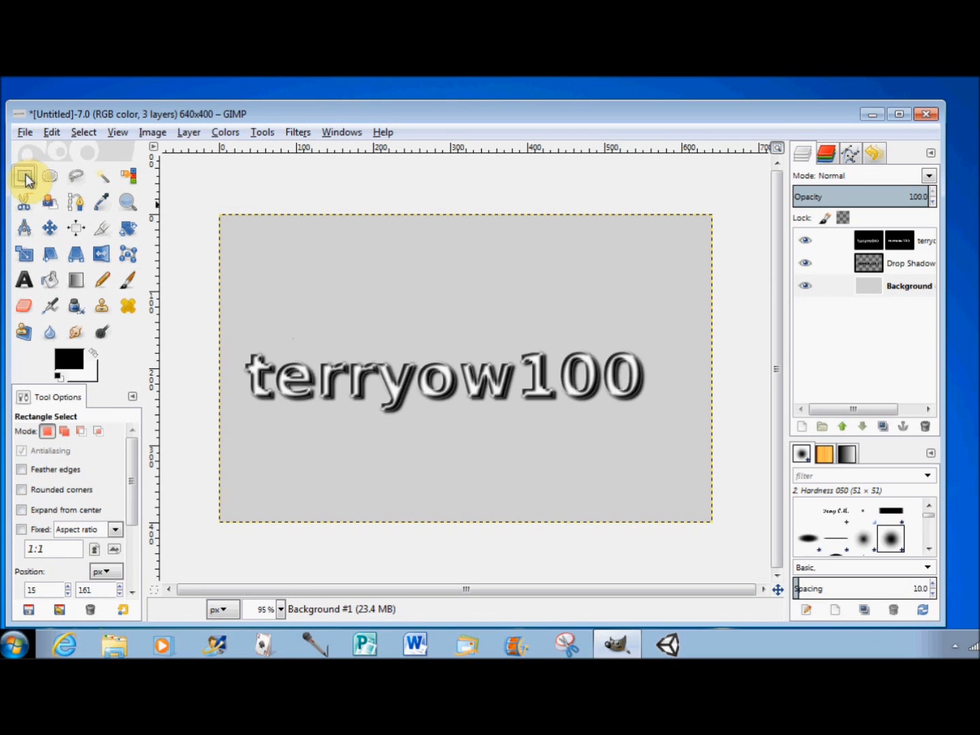
pyautogui.click(59, 491)
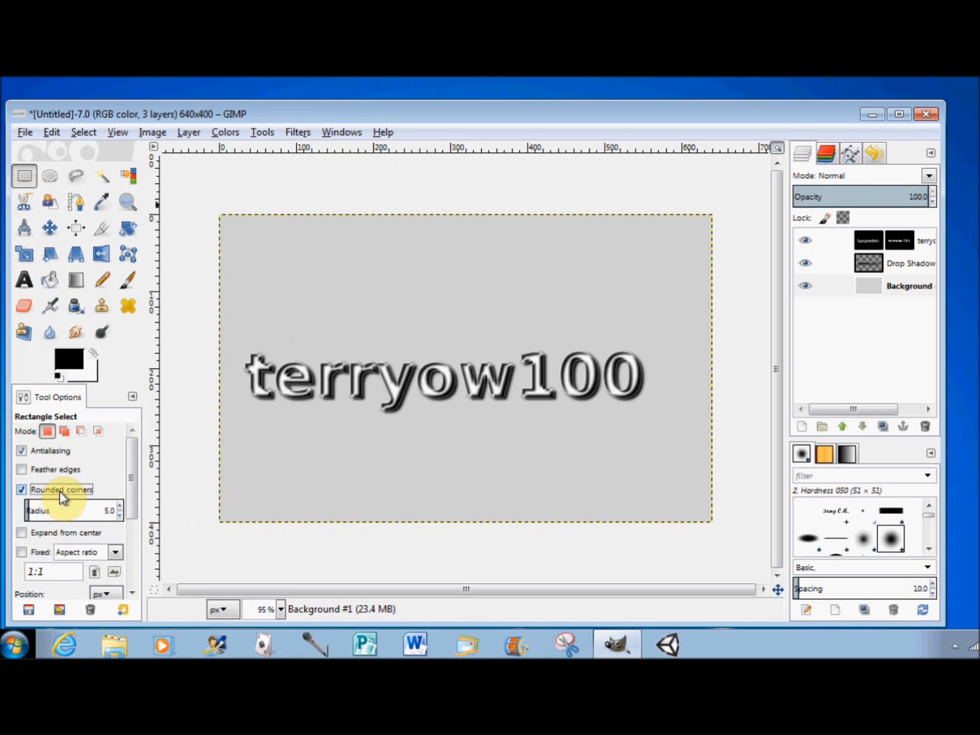
pyautogui.click(121, 503)
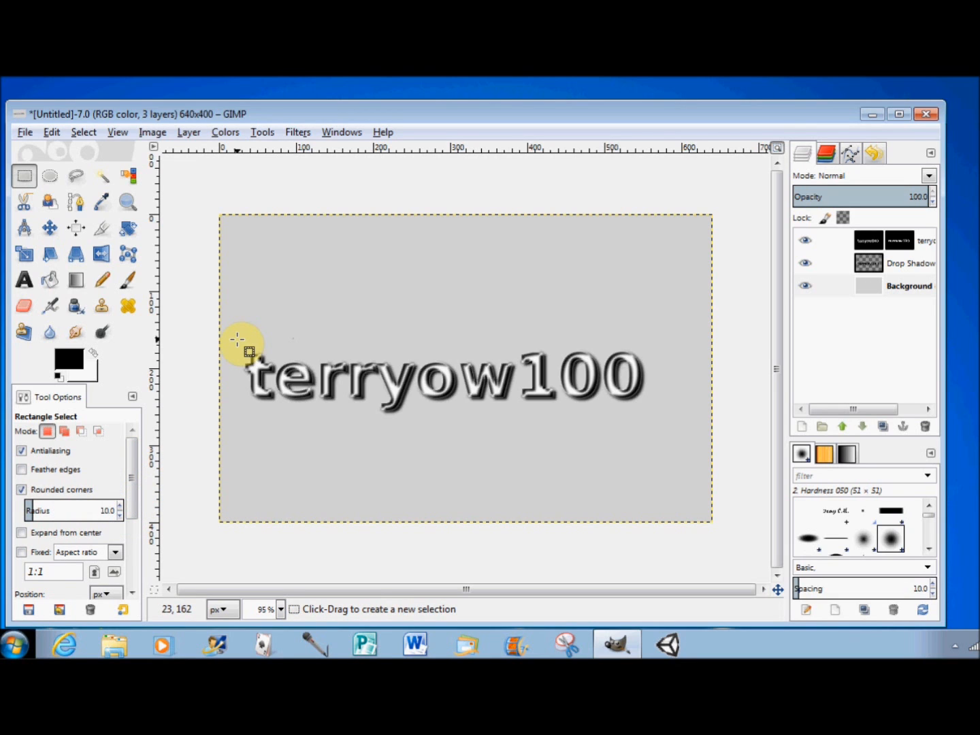
pyautogui.moveTo(237, 340); pyautogui.dragTo(656, 418)
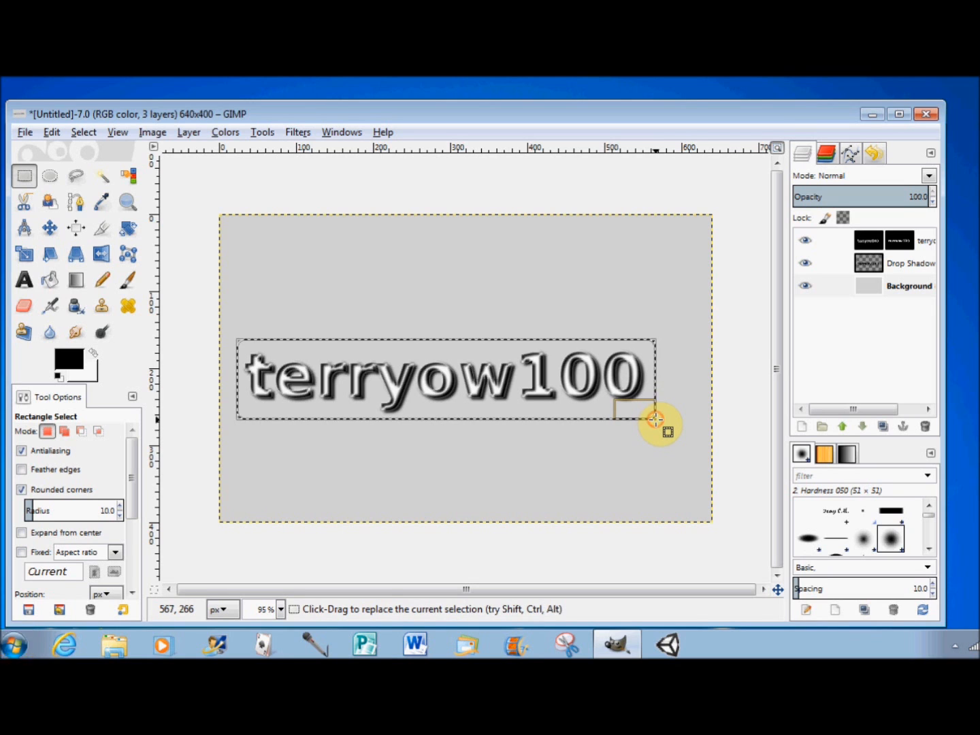
# - Stroke the rounded selection on the Background layer with a 6 px solid black line
pyautogui.click(52, 133)
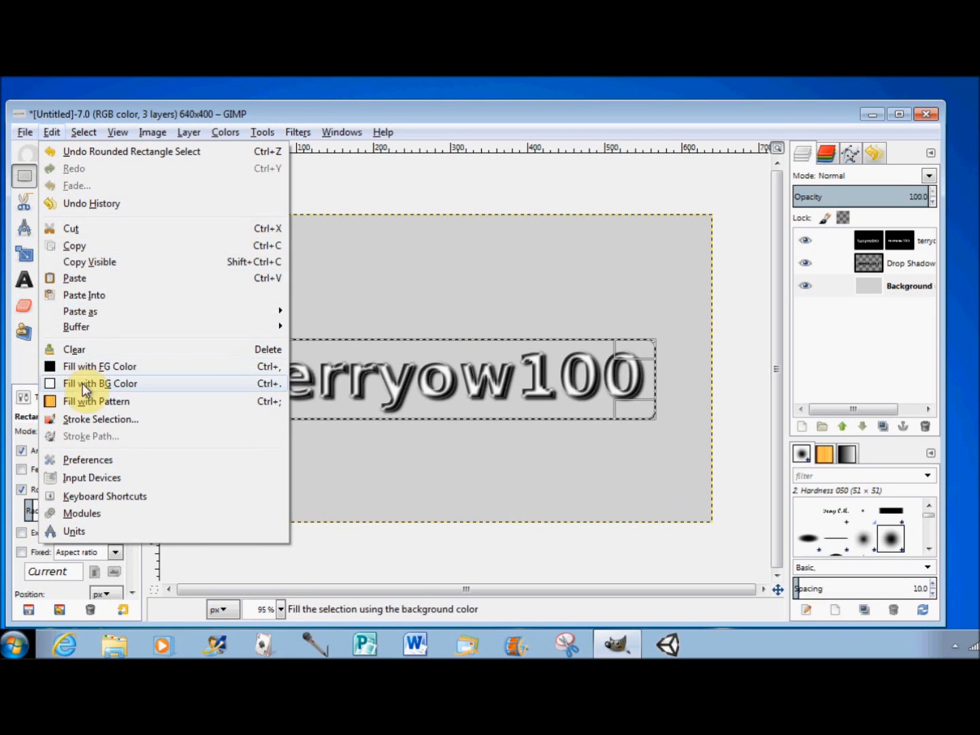
pyautogui.click(82, 419)
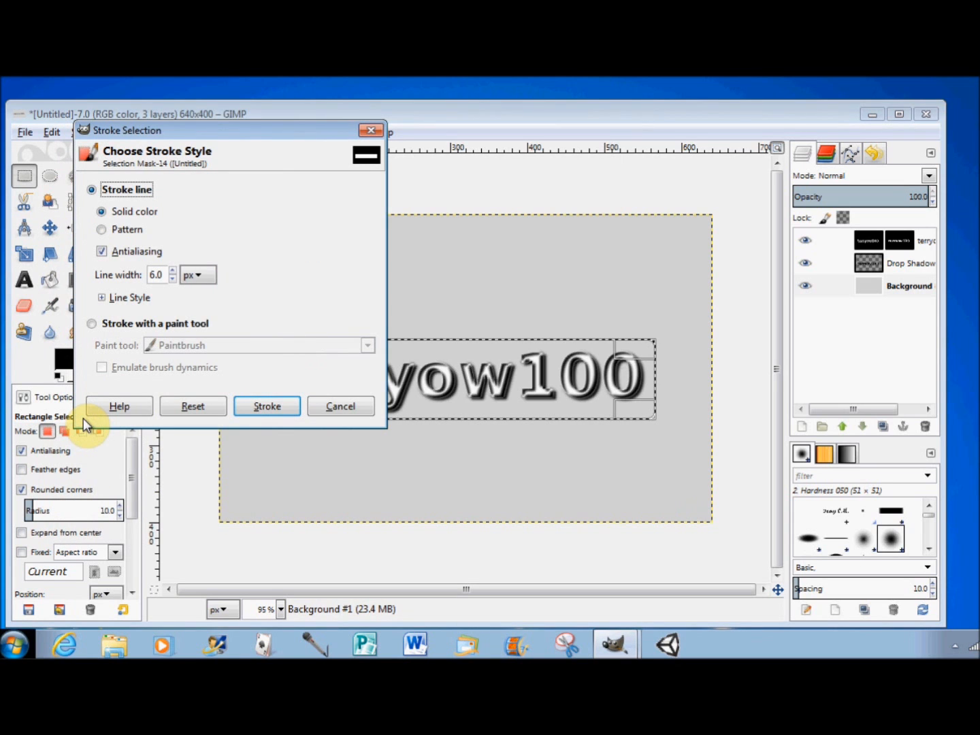
pyautogui.click(266, 408)
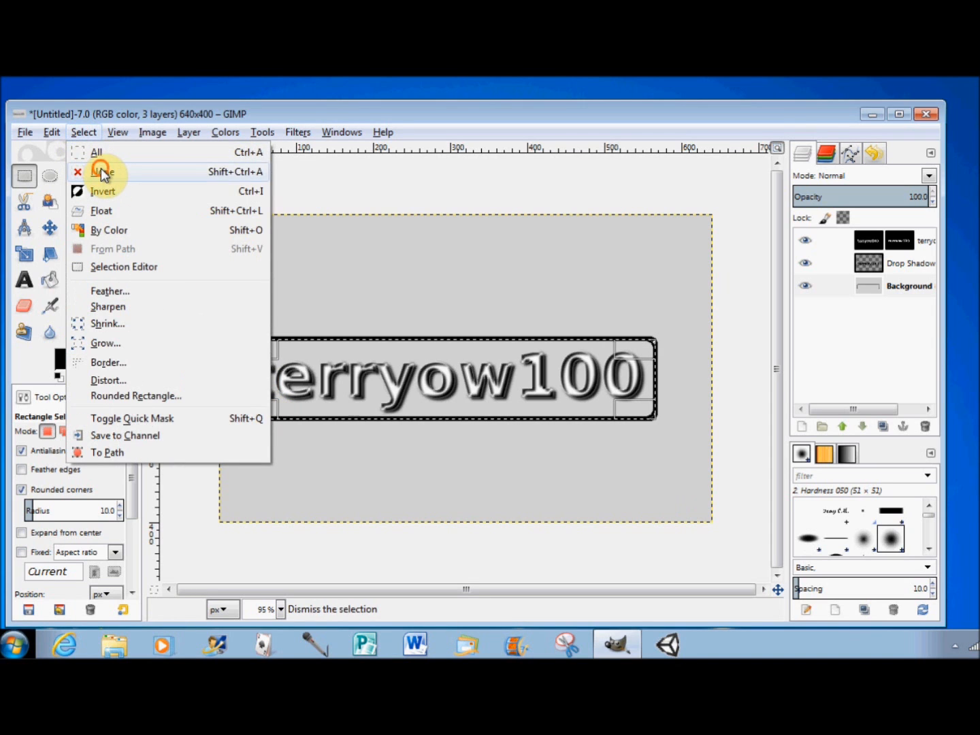
# - Clear the selection and autocrop the image to the outer edge of the black border
pyautogui.click(102, 172)
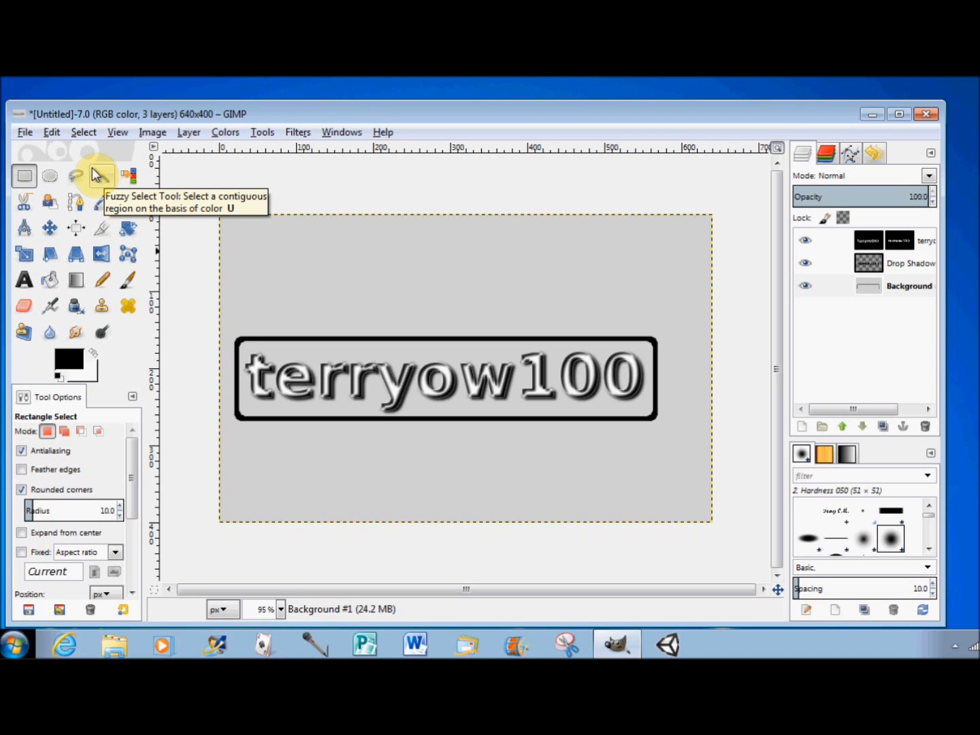
pyautogui.click(152, 132)
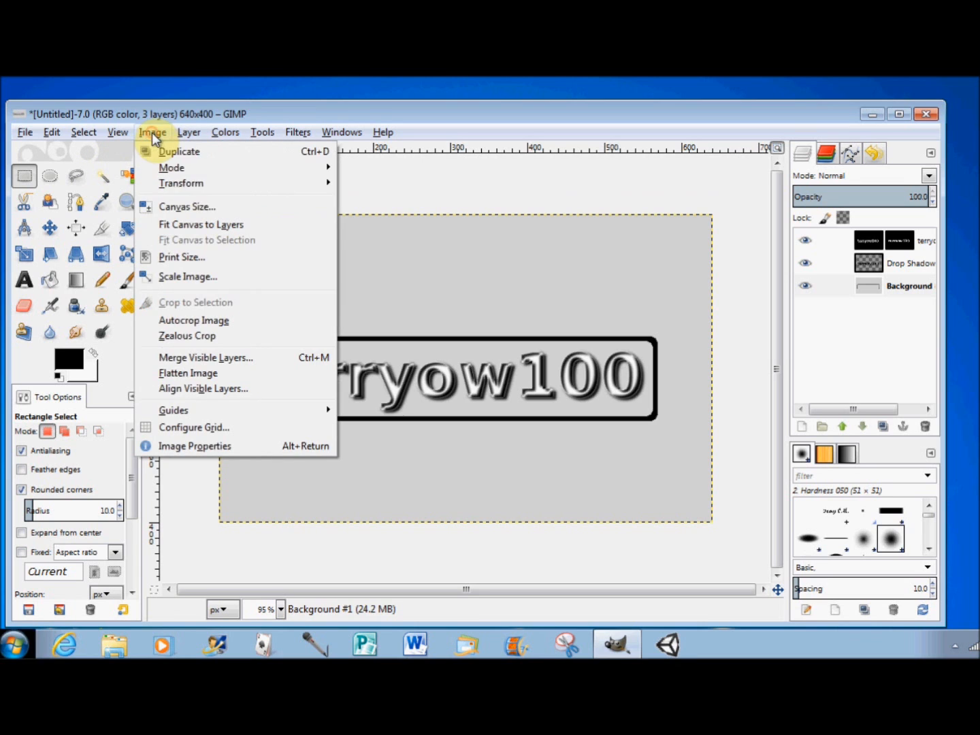
pyautogui.click(177, 324)
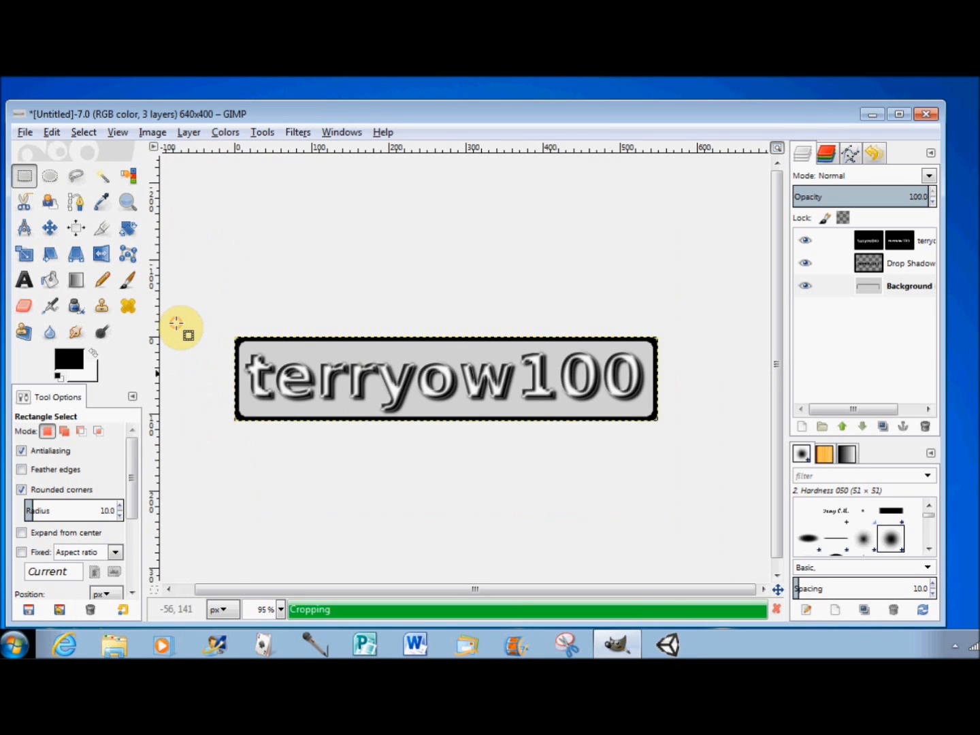